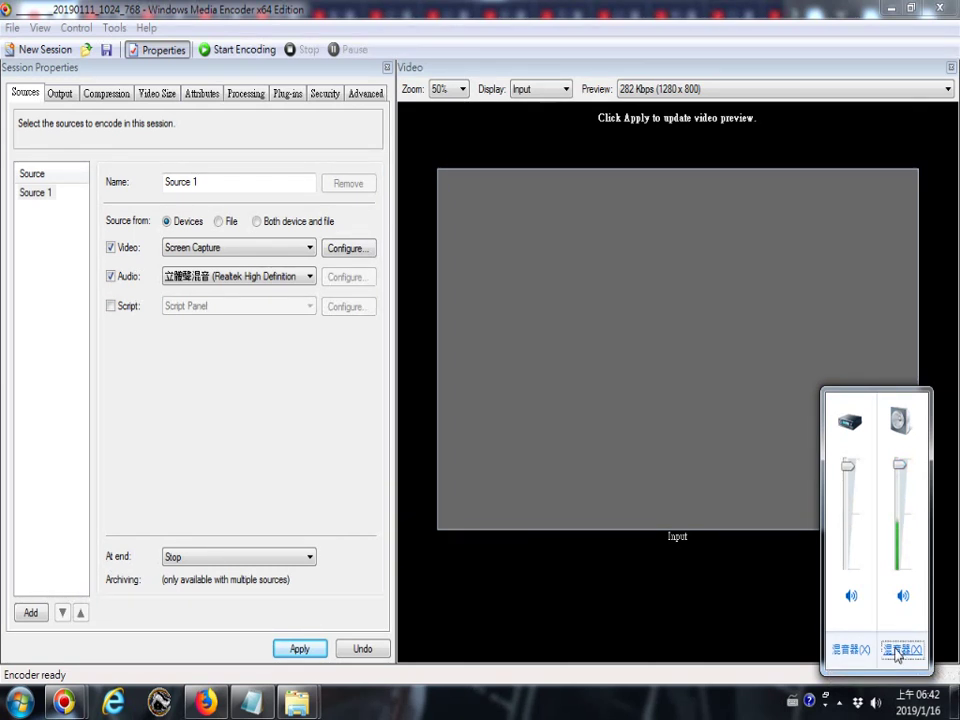
Check the application volume levels in the volume mixer for the Realtek speakers.
click(897, 654)
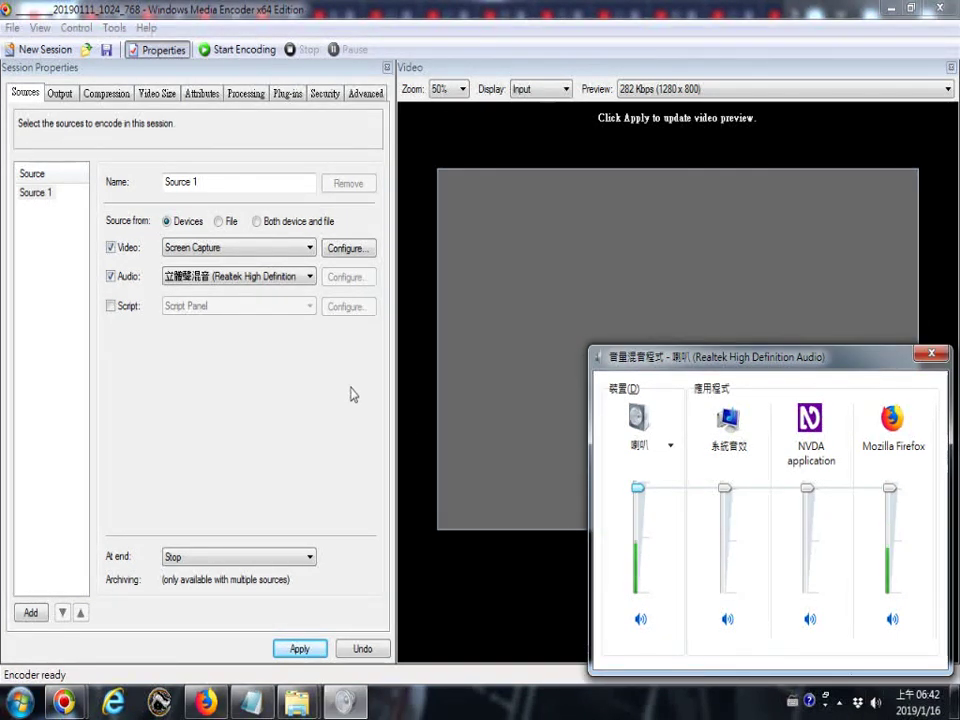
click(357, 437)
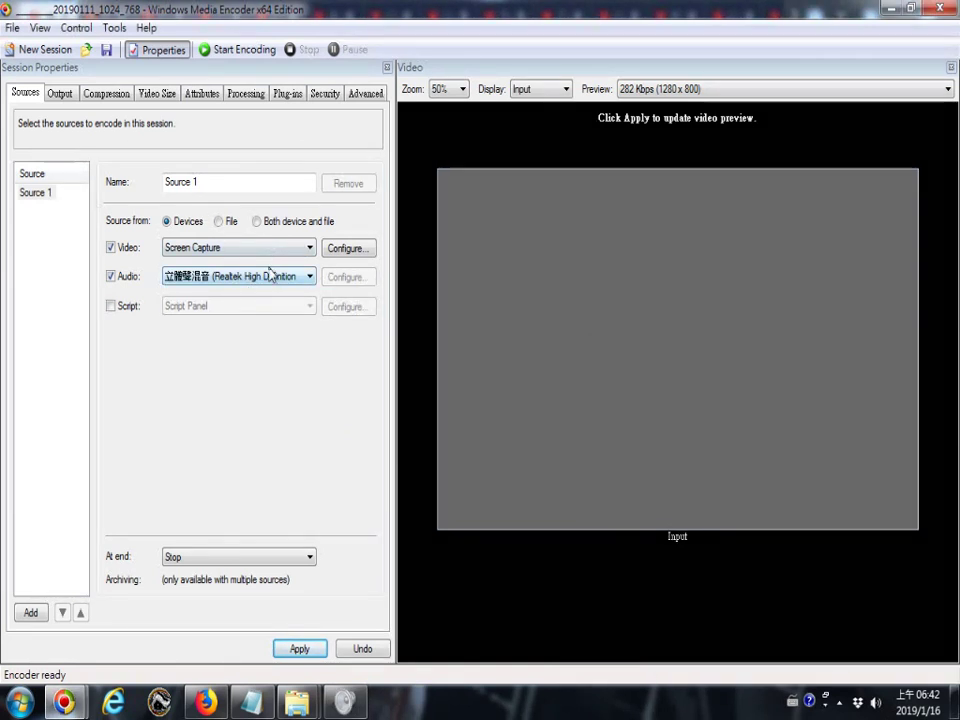
Review the session's video size, compression and source settings and try to apply the session properties.
click(308, 651)
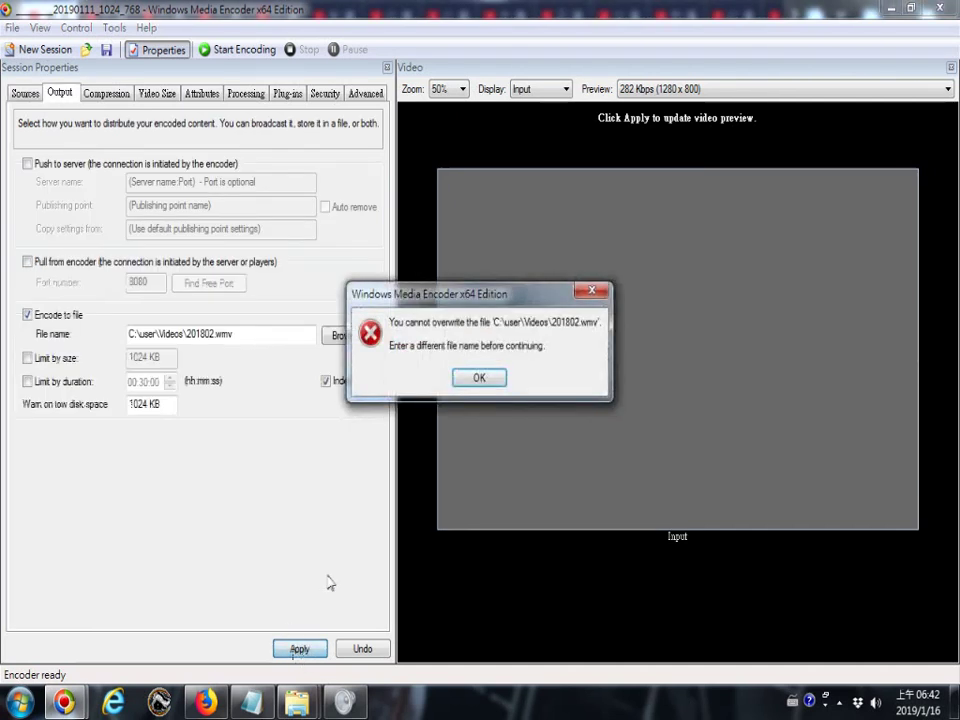
click(479, 379)
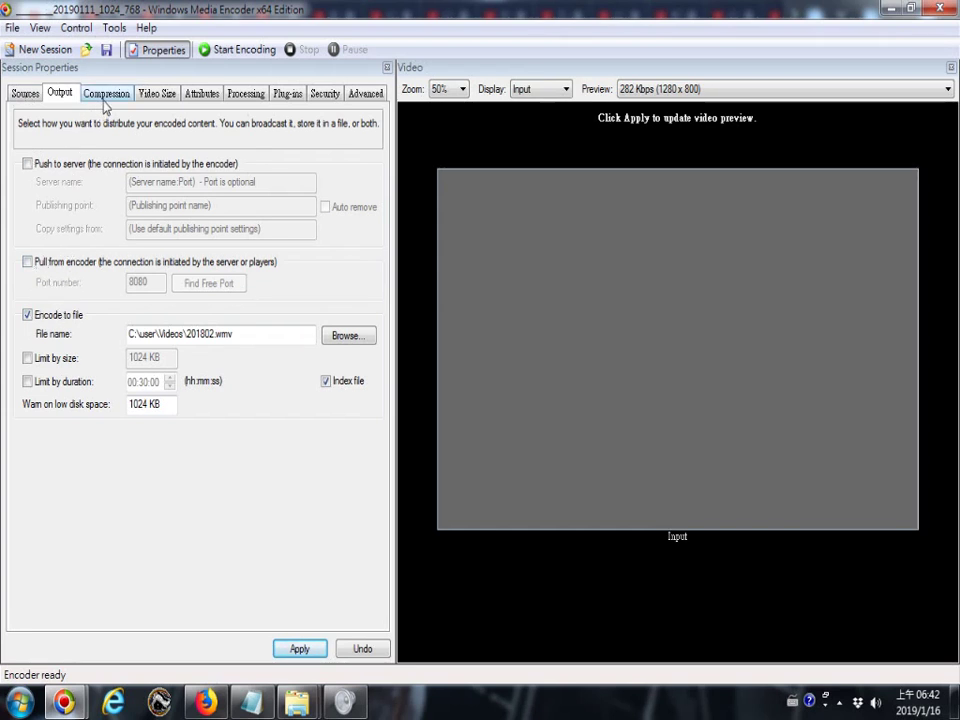
click(155, 94)
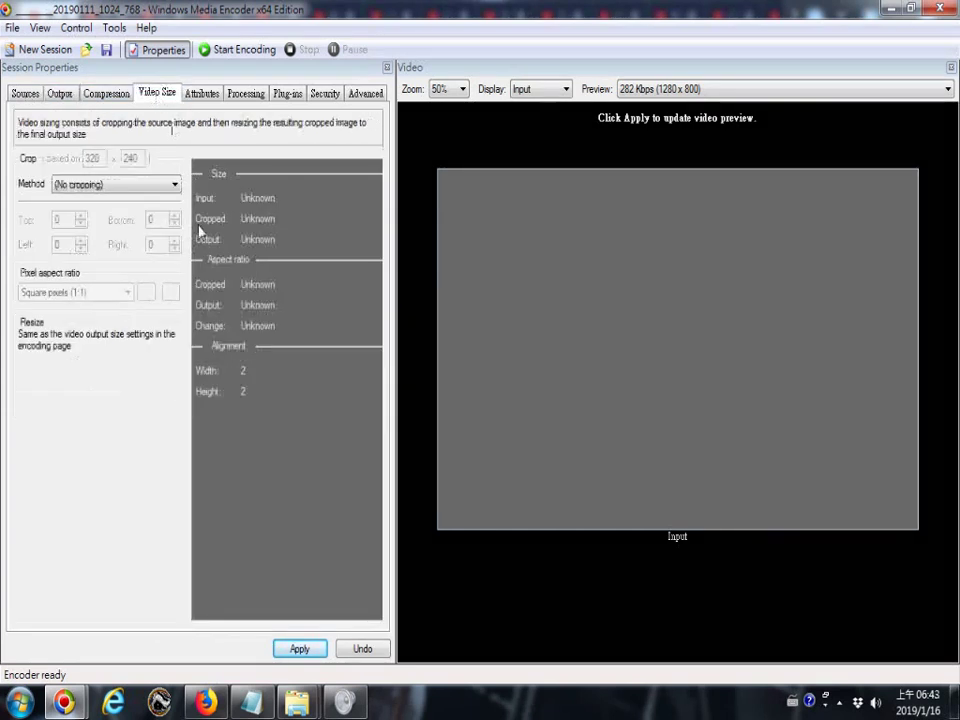
click(110, 94)
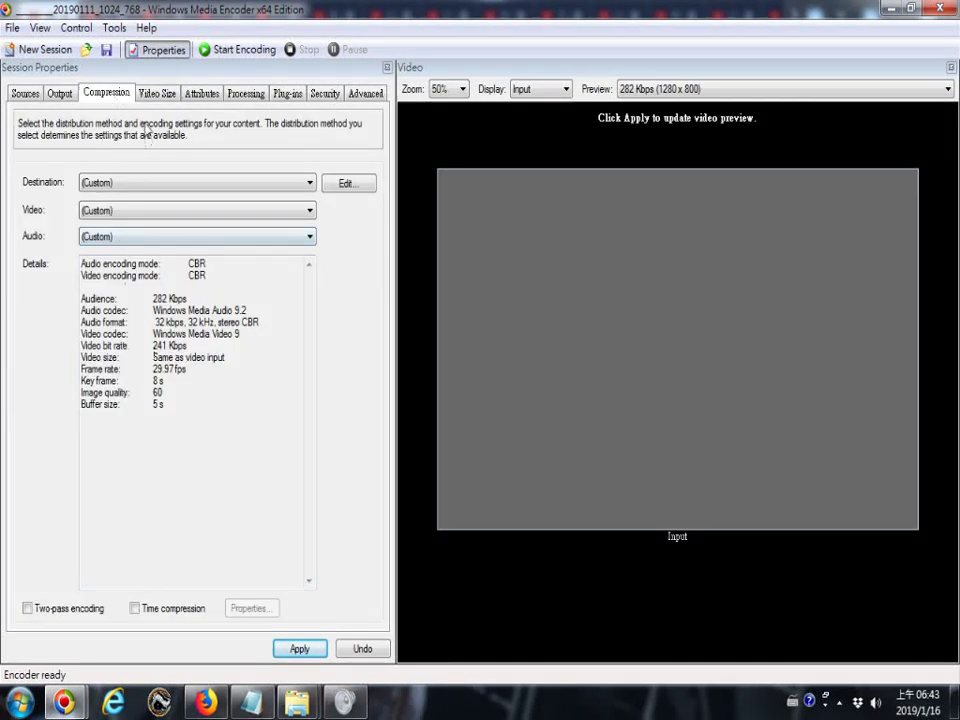
click(27, 94)
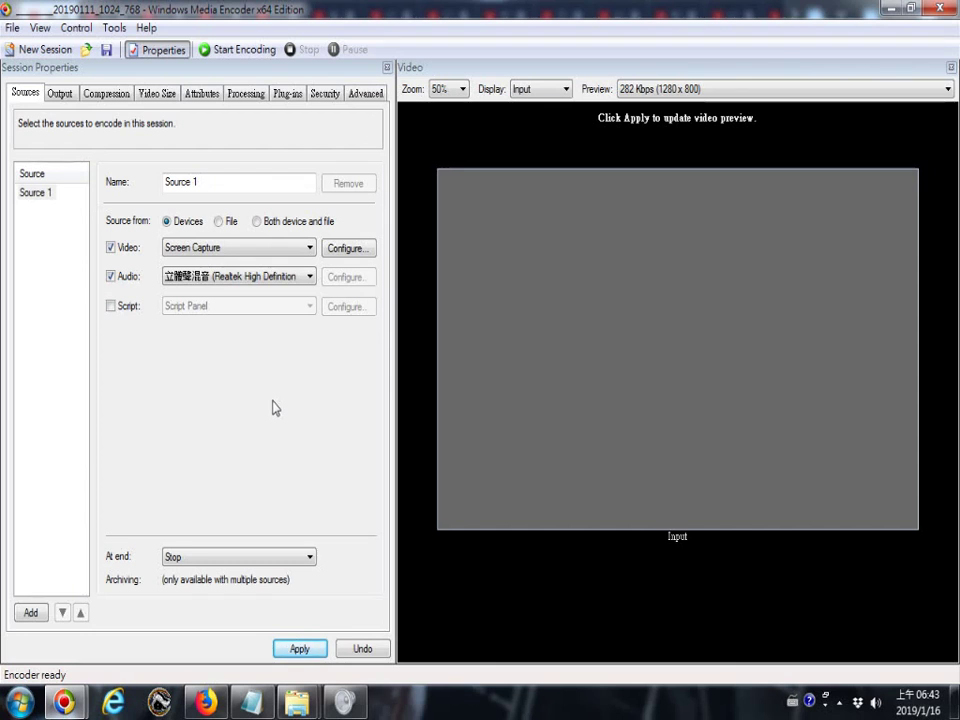
click(300, 647)
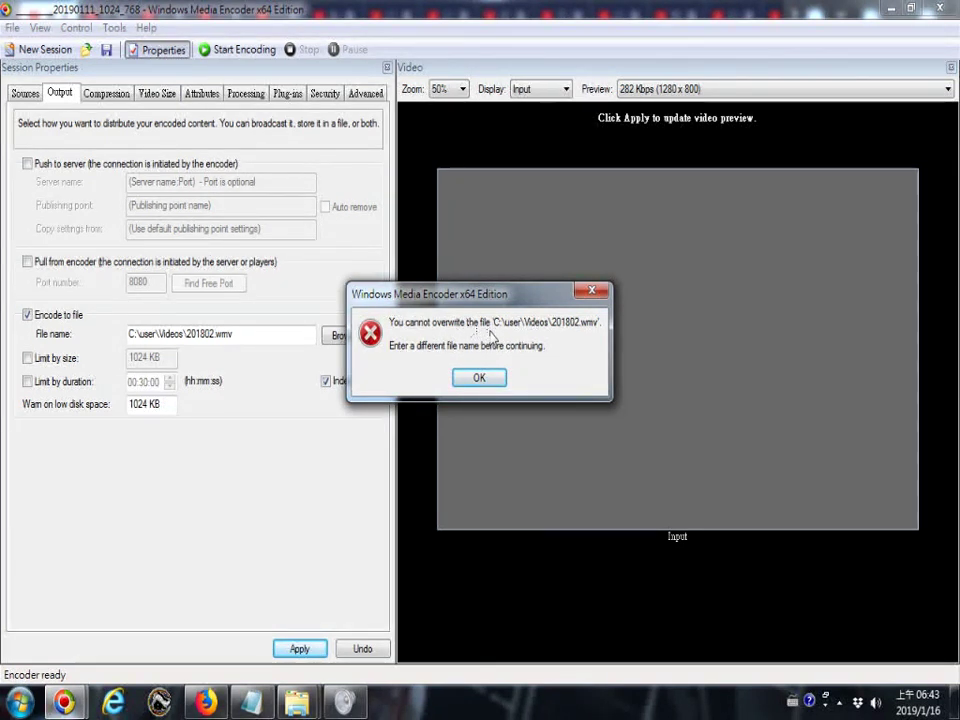
click(480, 378)
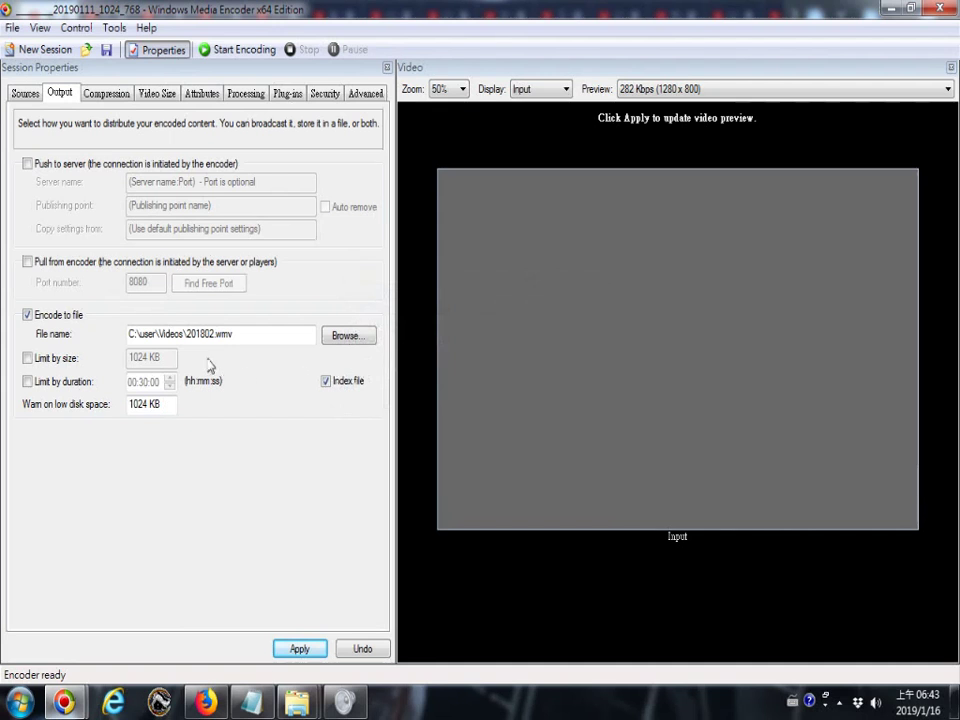
Change the output file name to C:\user\Videos\20190116.wmv and try to apply the session properties.
double_click(236, 335)
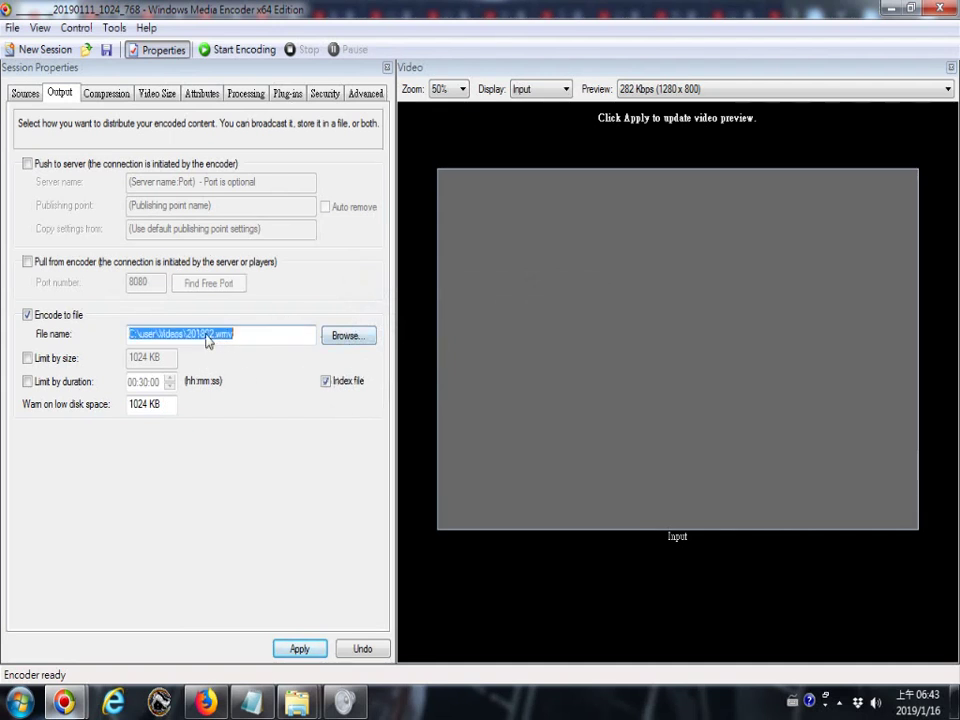
click(204, 336)
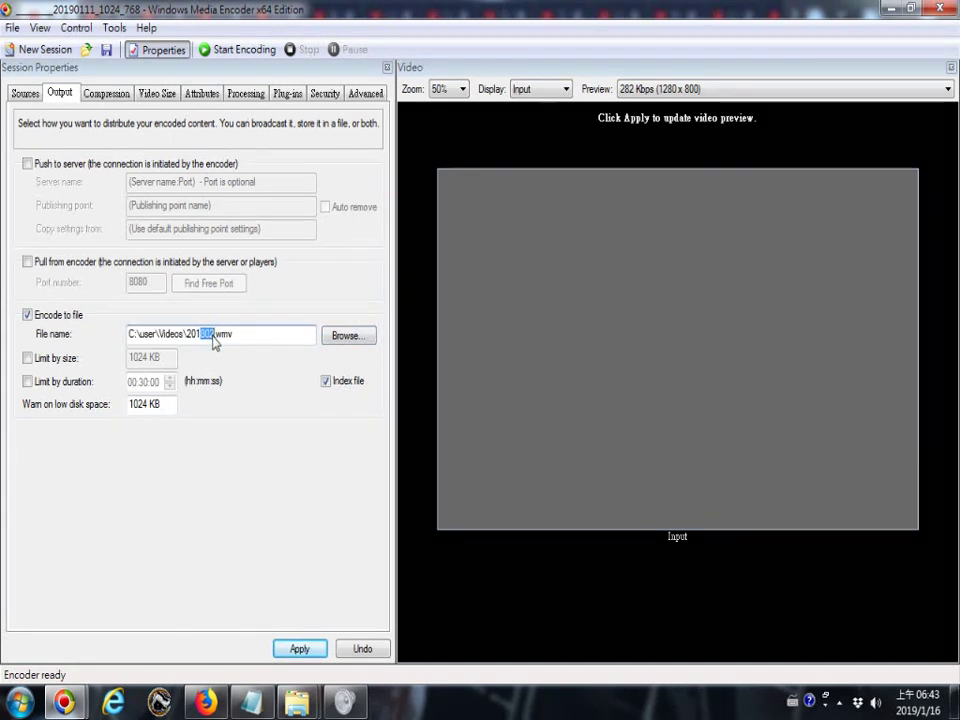
text(7)
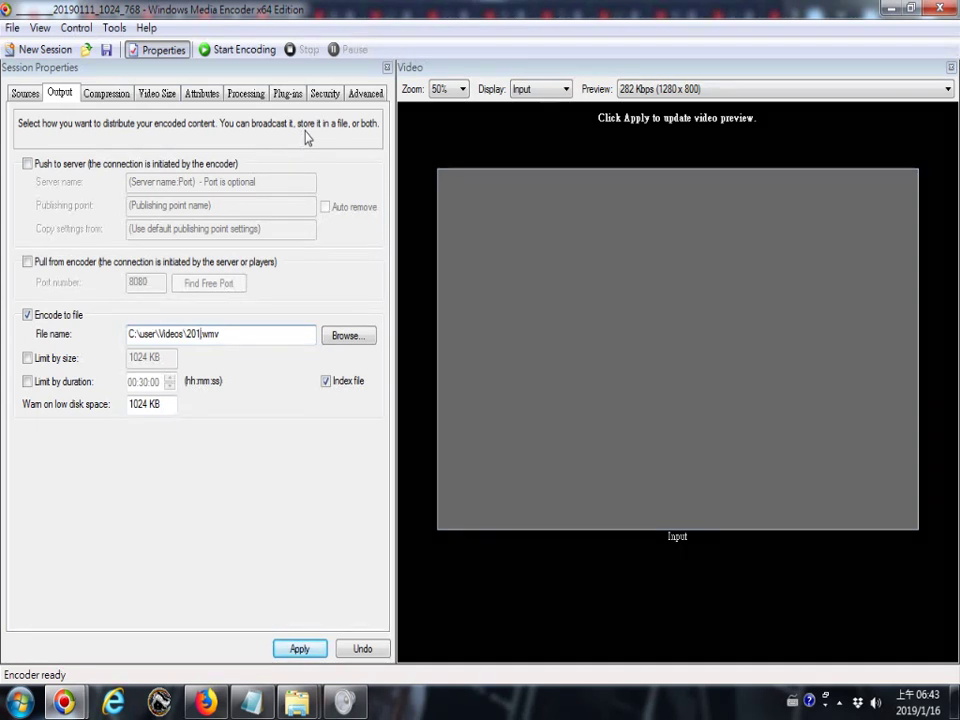
text(0116)
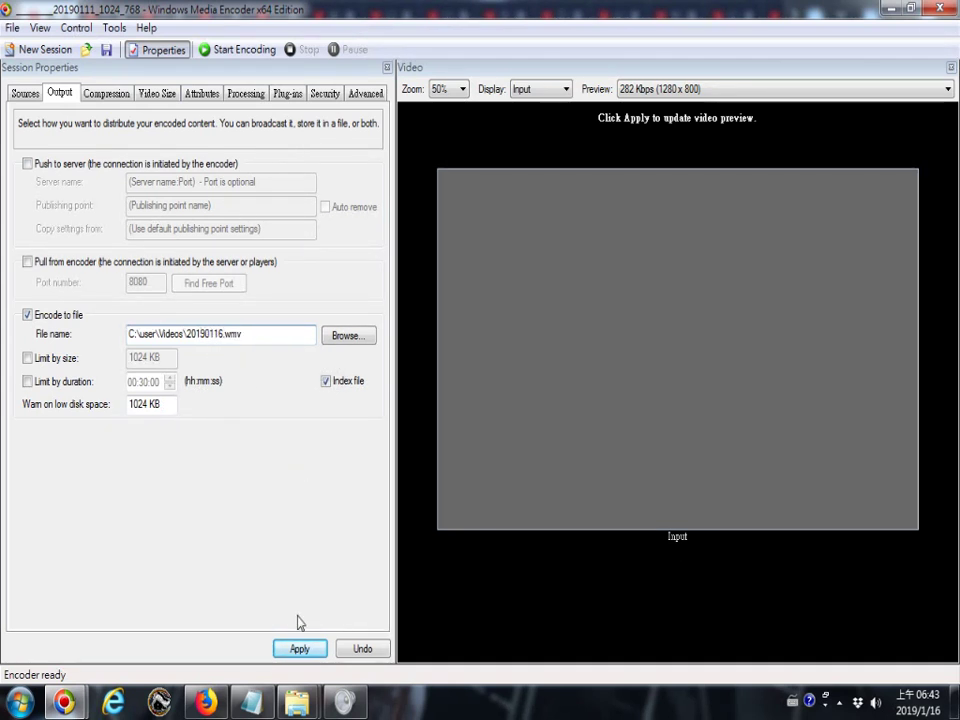
click(298, 650)
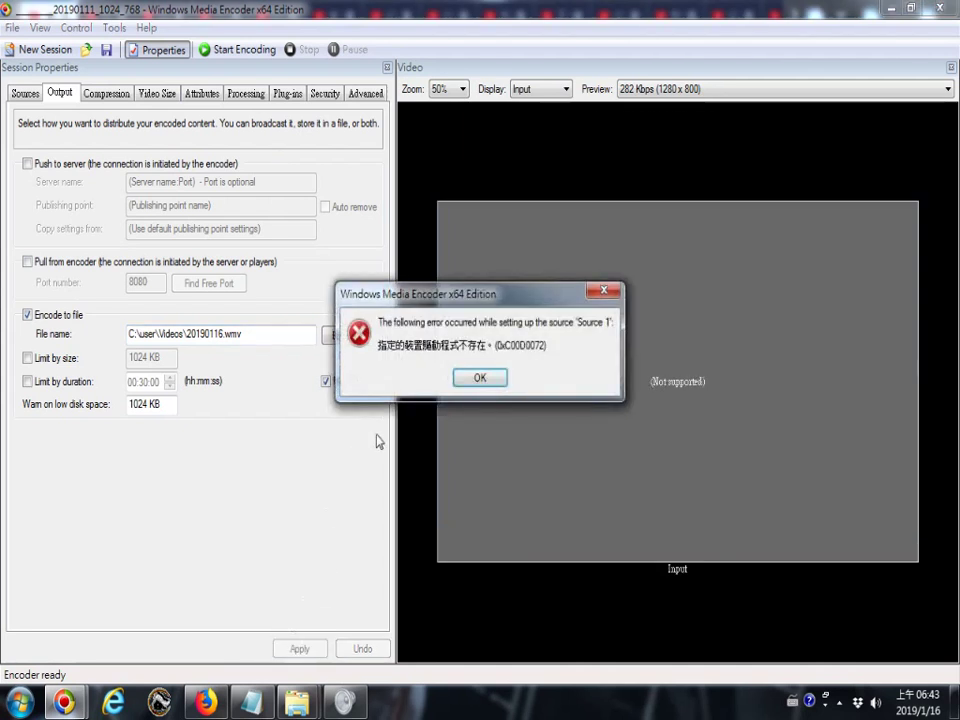
click(479, 377)
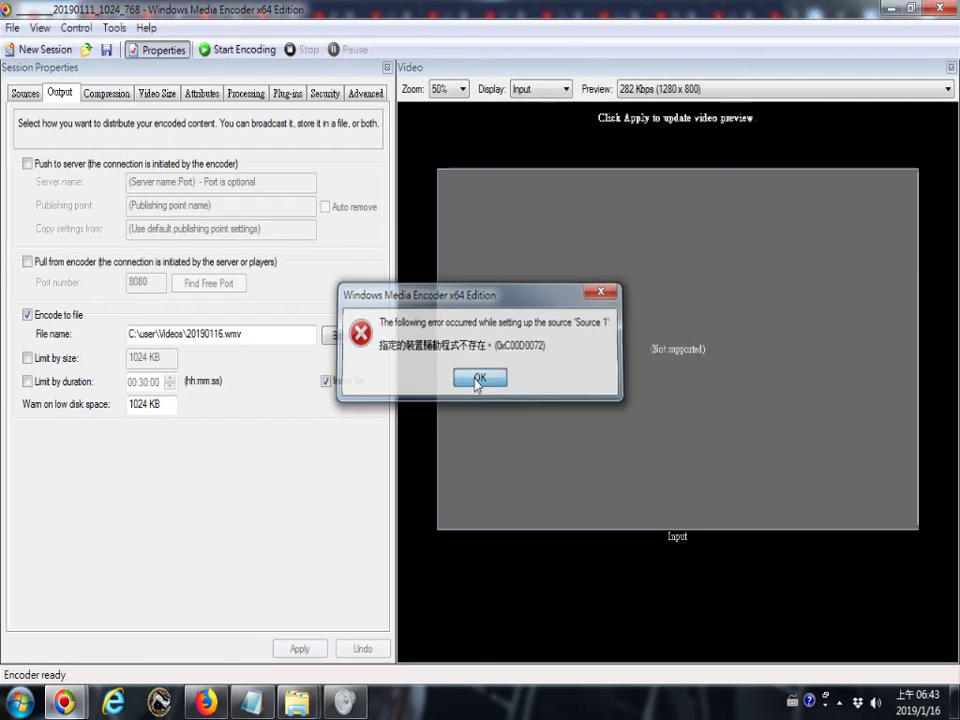
Set Source 1's audio to the default audio device and confirm its input mixer properties with the 主音量 pin line.
click(27, 94)
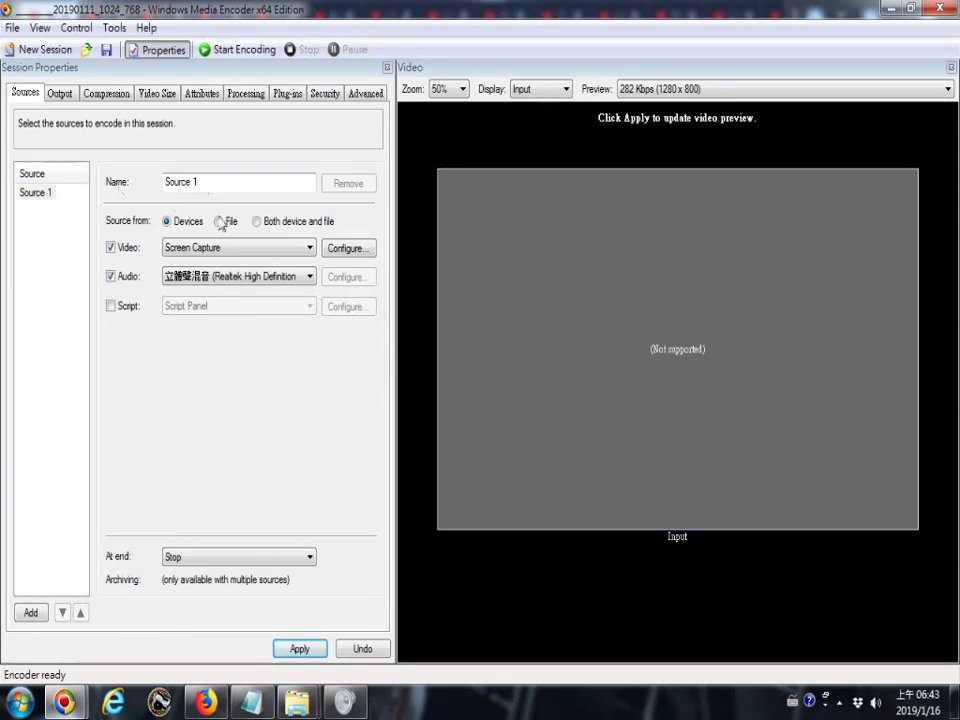
click(250, 287)
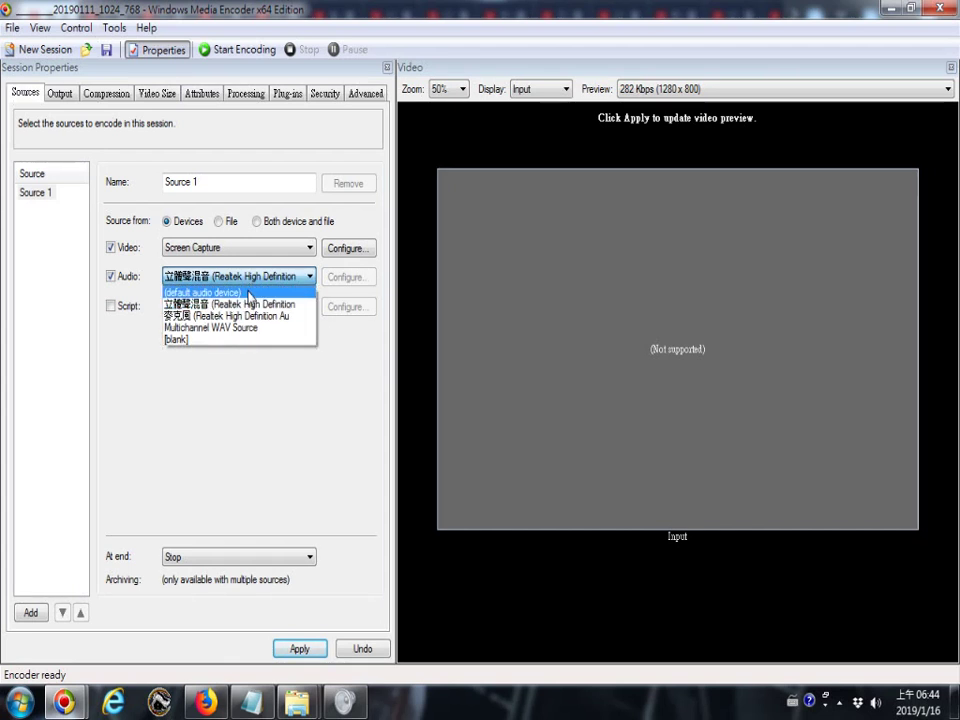
click(250, 293)
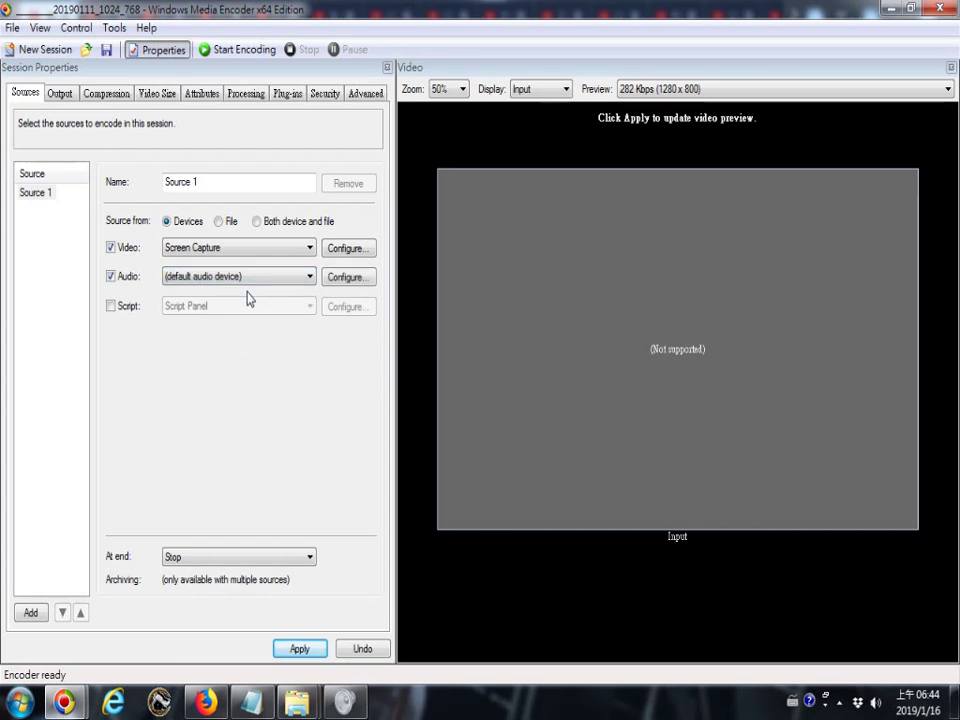
click(352, 282)
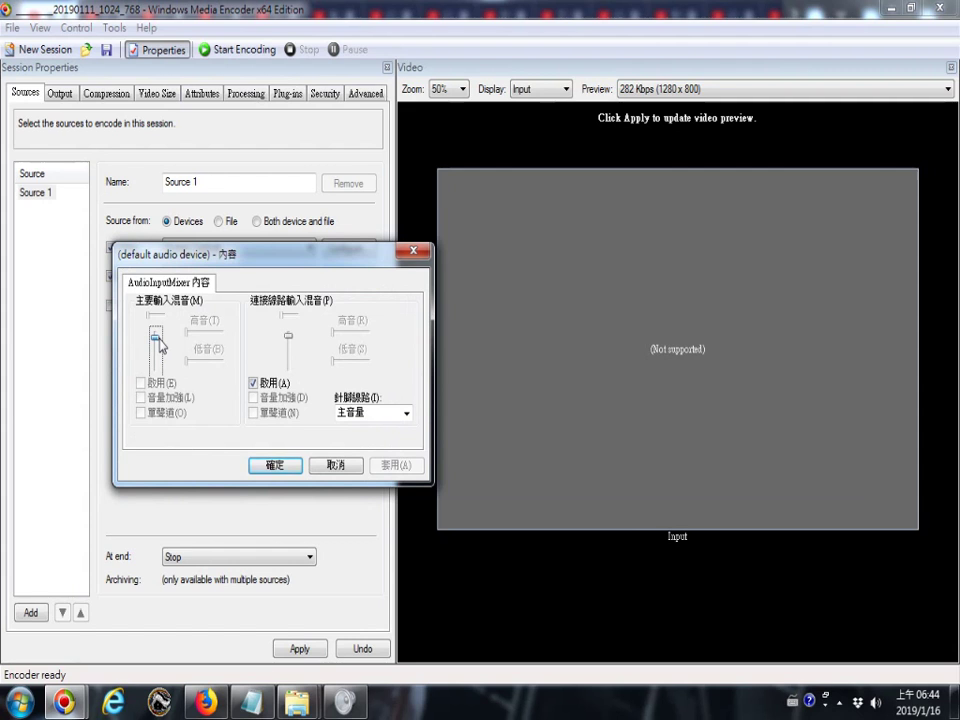
click(288, 340)
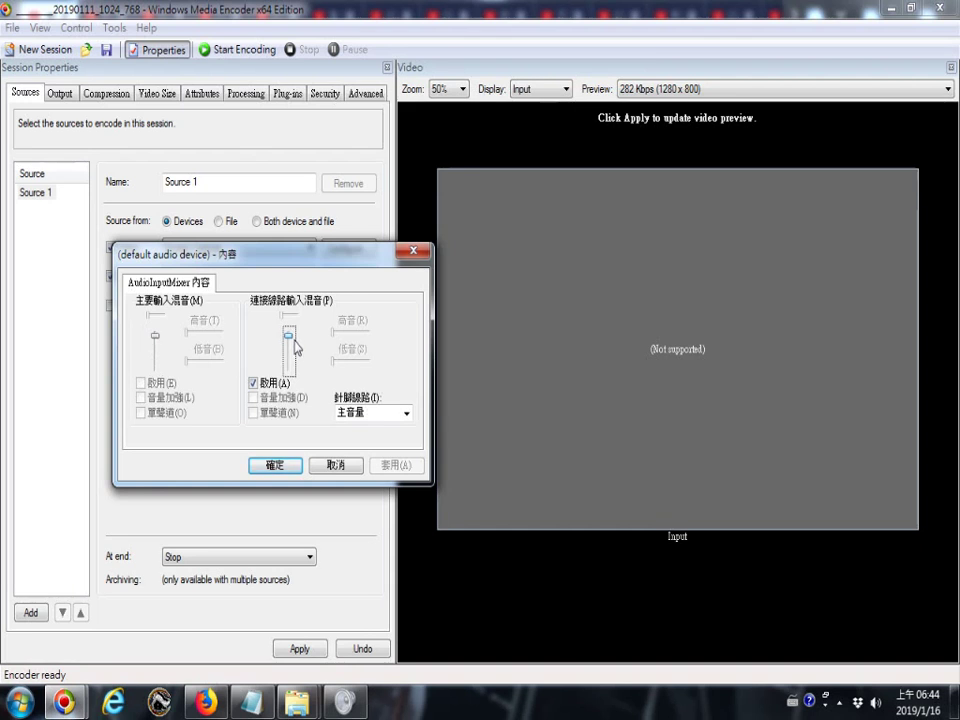
click(399, 418)
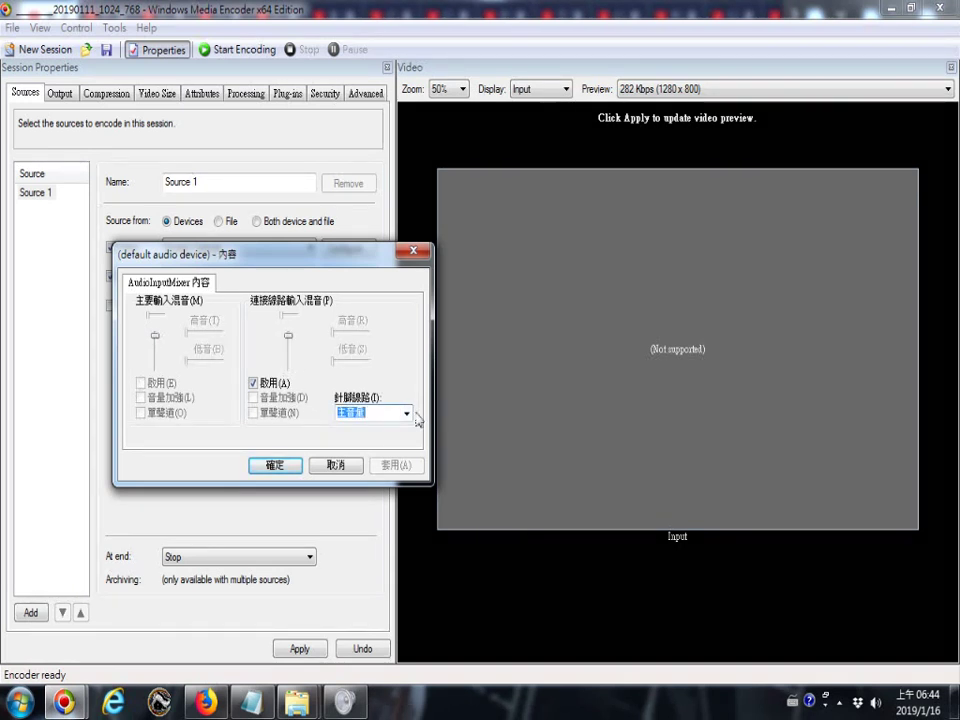
click(406, 414)
click(352, 422)
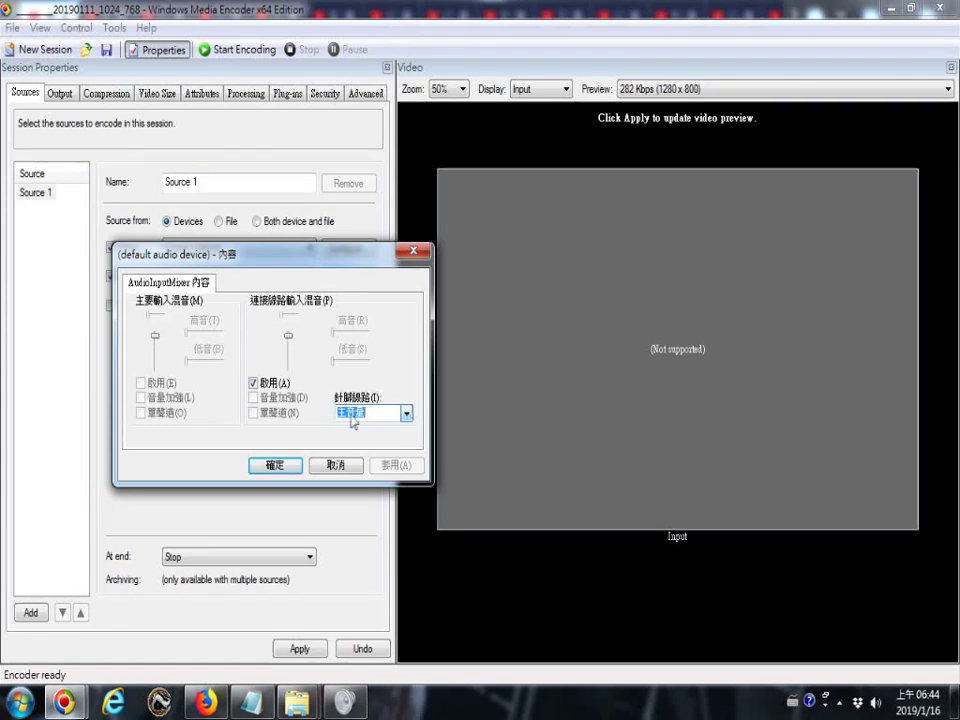
click(275, 465)
Check the default recording device in the Control Panel sound settings and return to the 20190111_1024_768 encoder session.
click(20, 703)
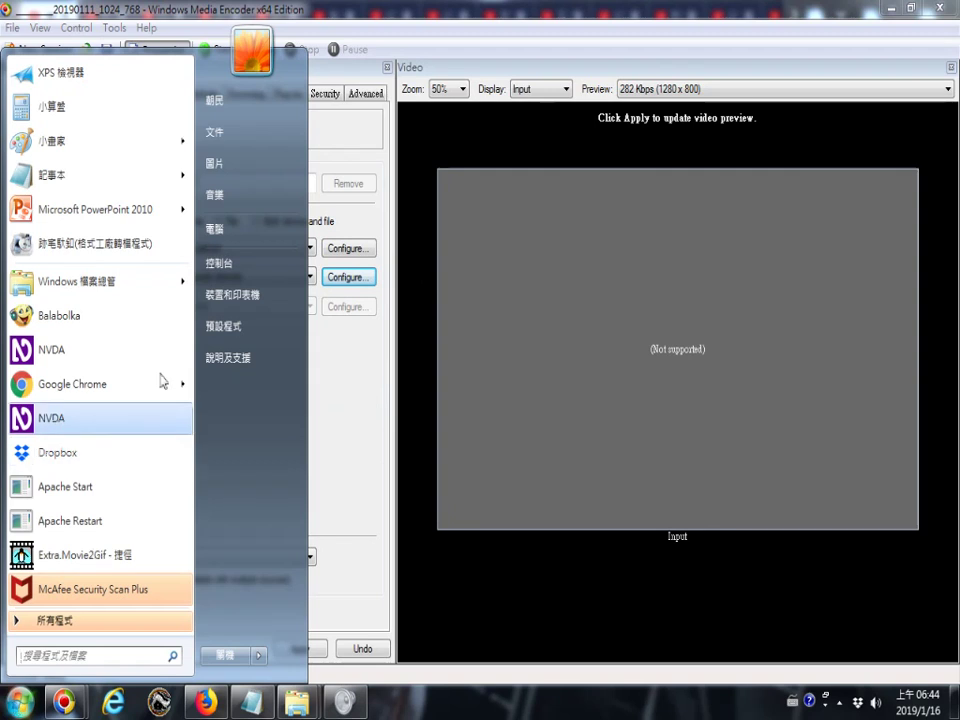
click(219, 263)
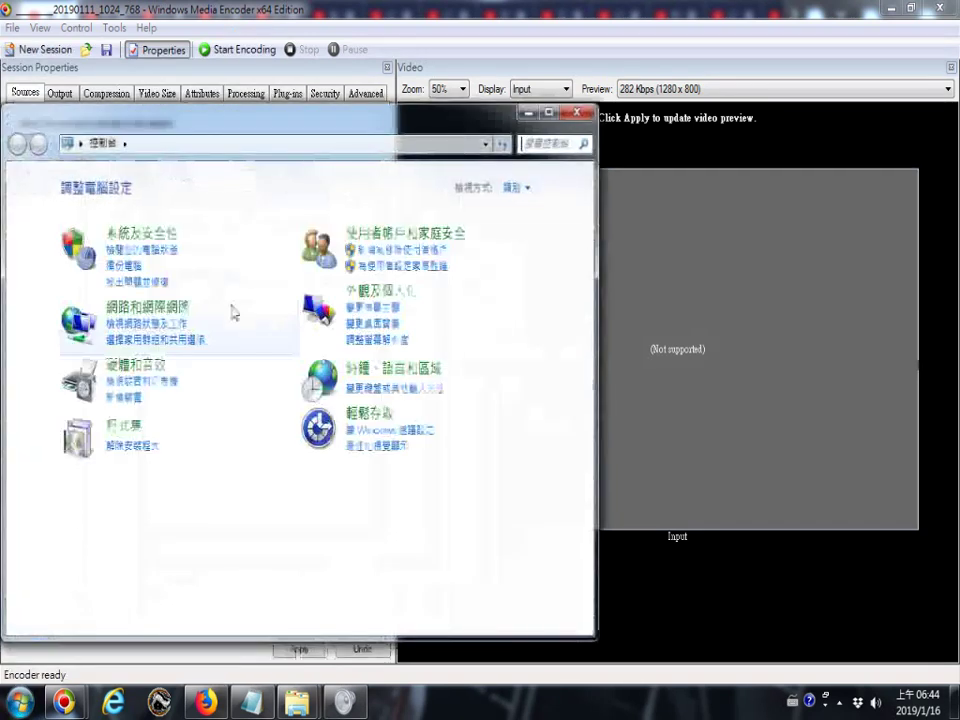
click(160, 366)
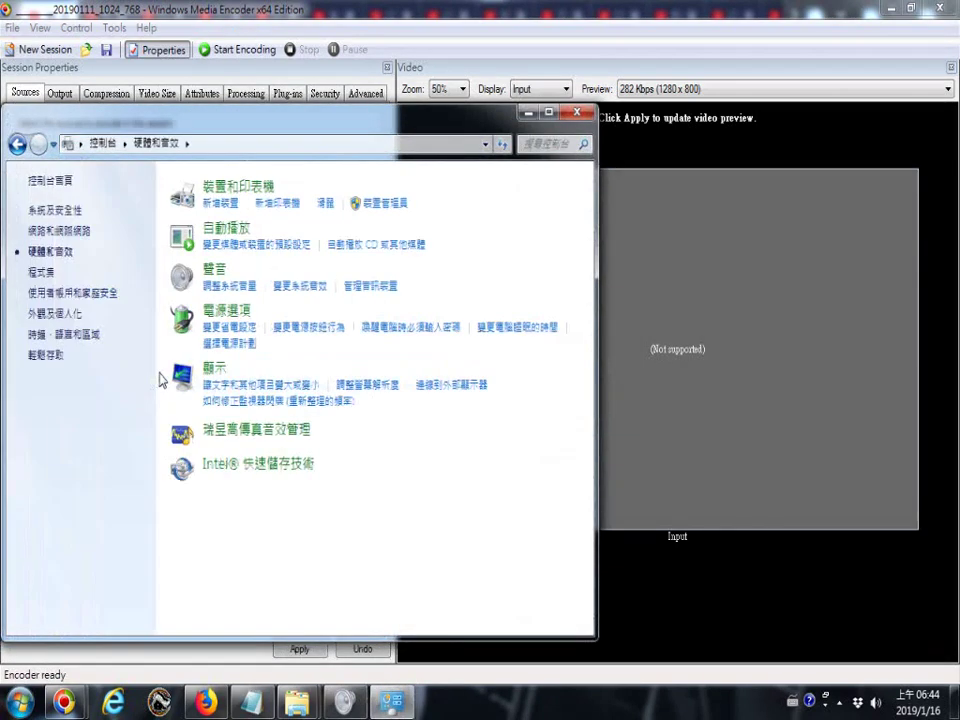
click(383, 290)
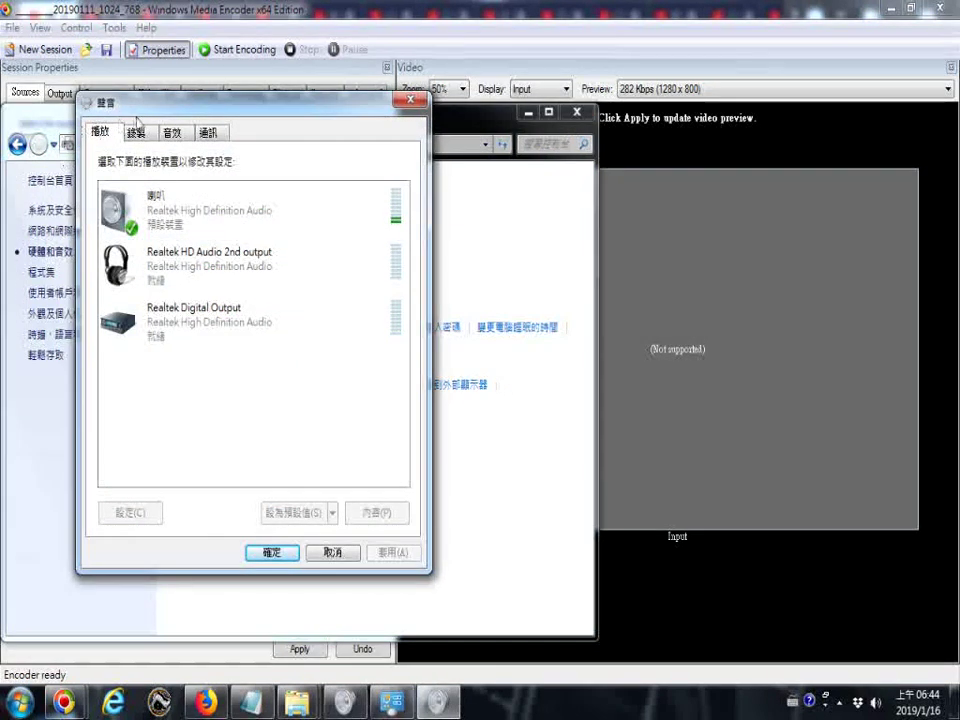
click(145, 135)
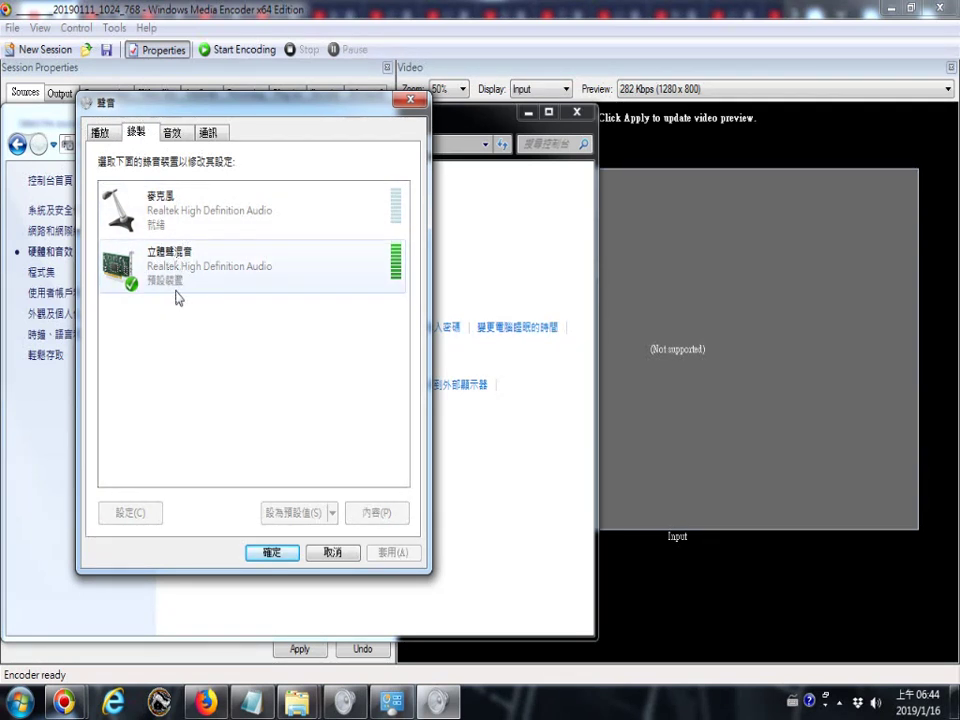
click(273, 553)
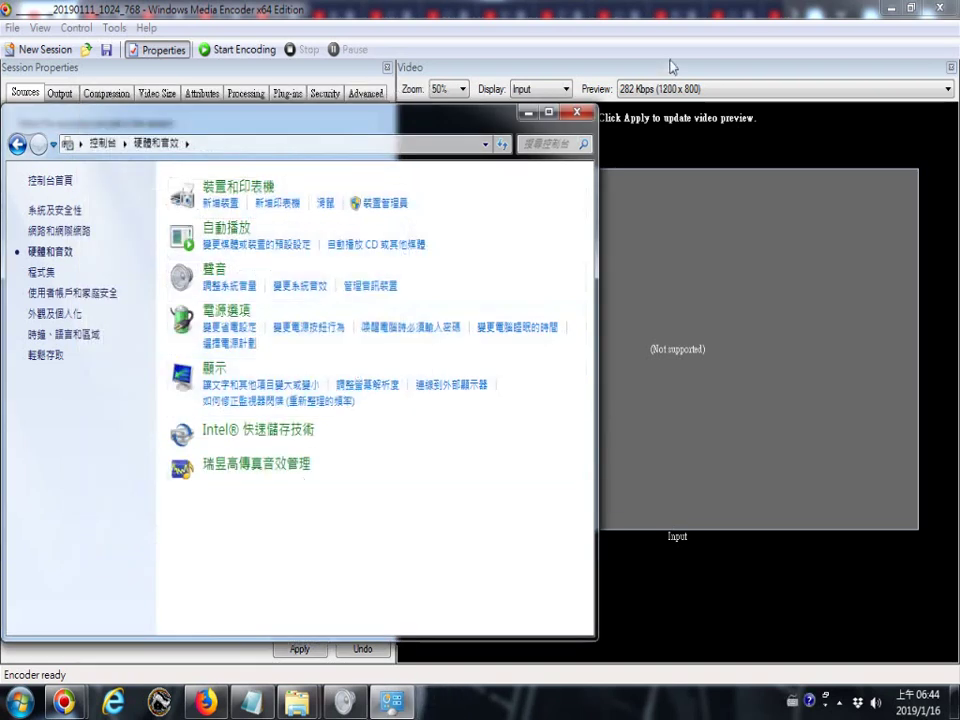
click(578, 113)
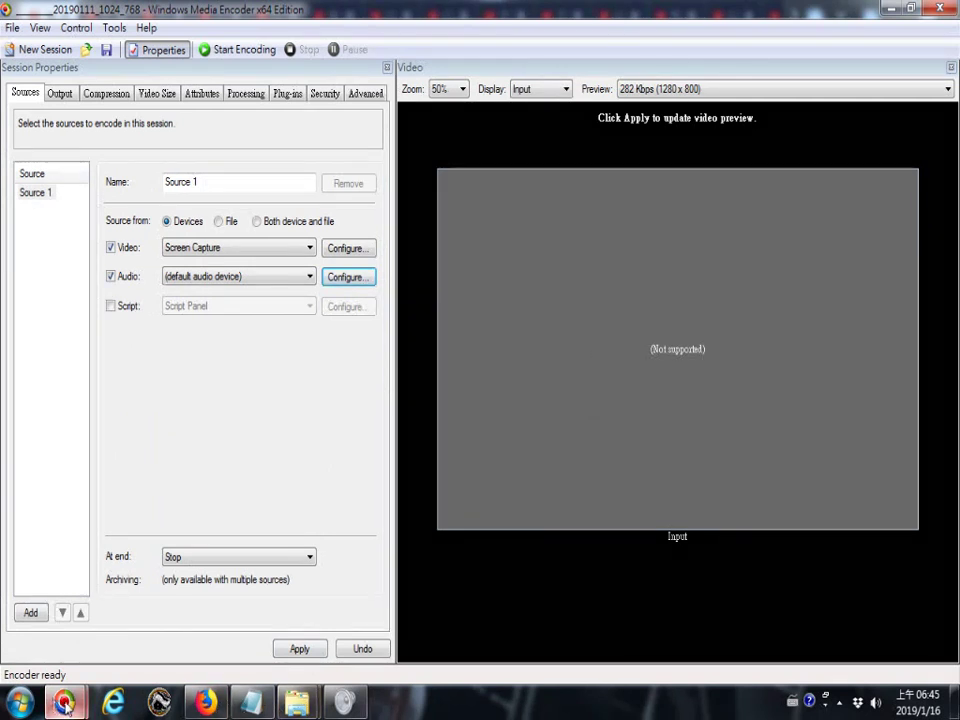
mouse_move(64, 702)
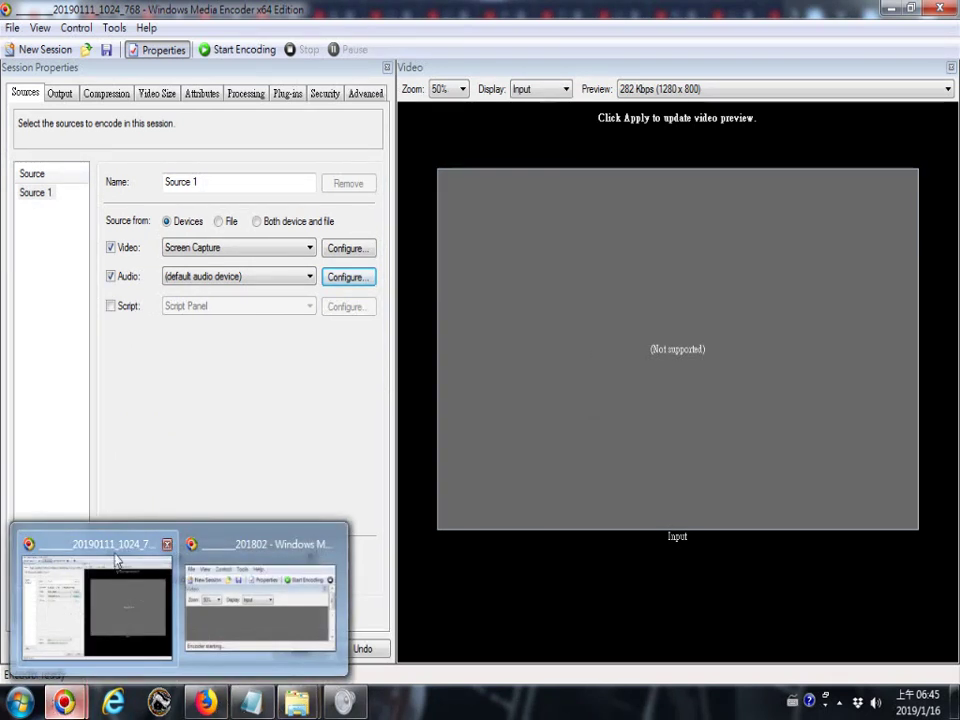
click(147, 598)
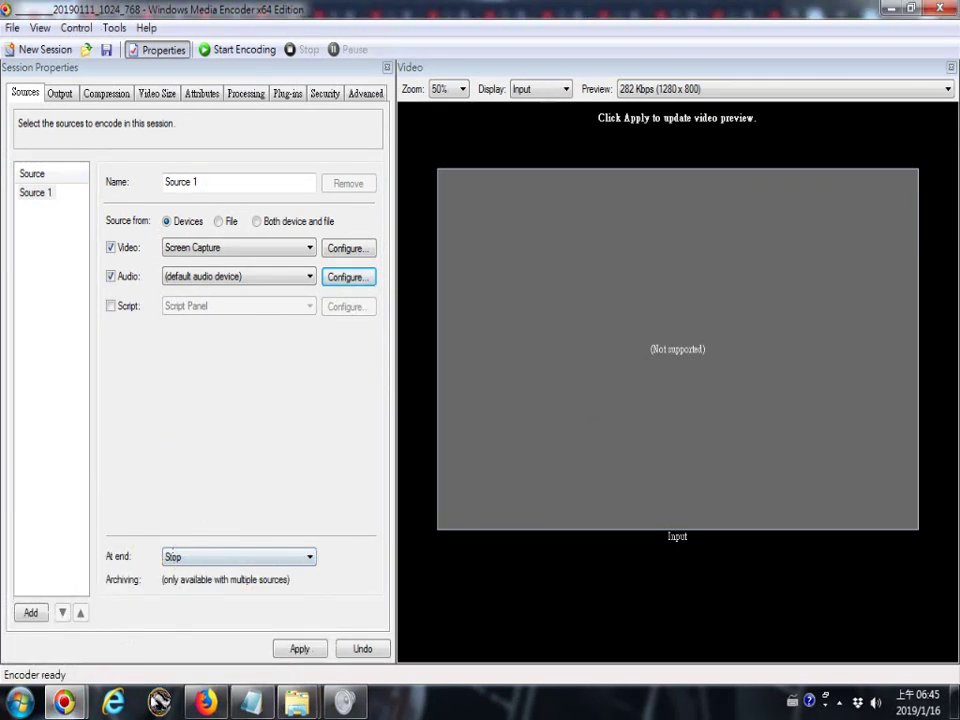